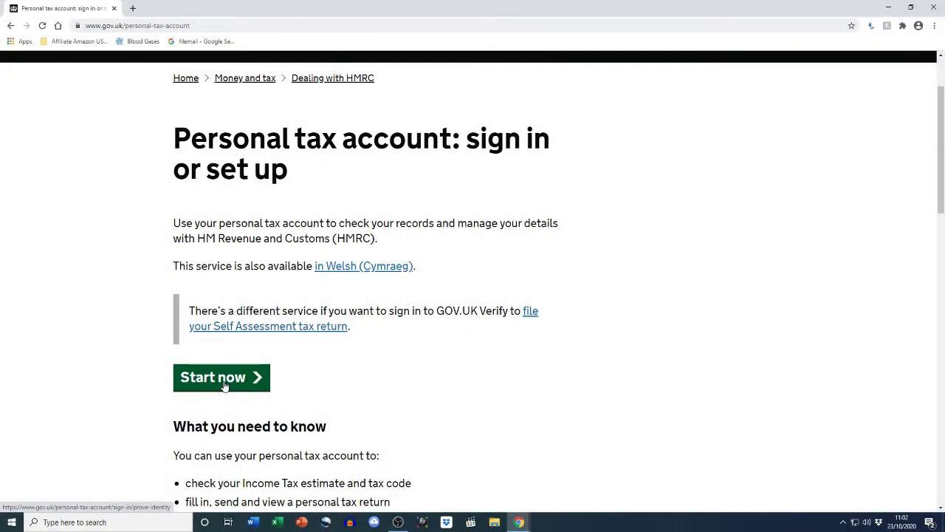
Start the personal tax account sign-in and select the 'Create an account' option
{"action": "left_click", "coordinate": [223, 384]}
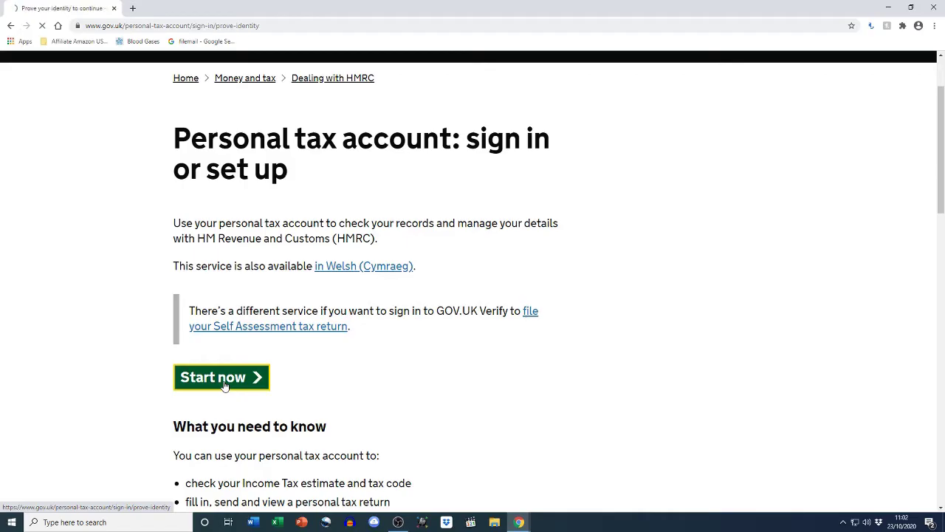
{"action": "scroll", "coordinate": [57, 379], "scroll_direction": "down", "scroll_amount": 1}
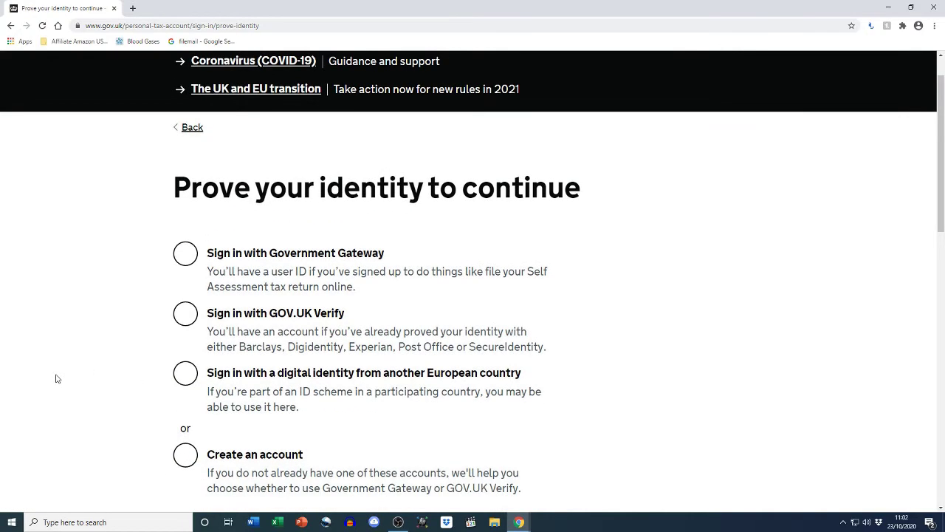
{"action": "scroll", "coordinate": [57, 378], "scroll_direction": "down", "scroll_amount": 2}
{"action": "left_click", "coordinate": [186, 356]}
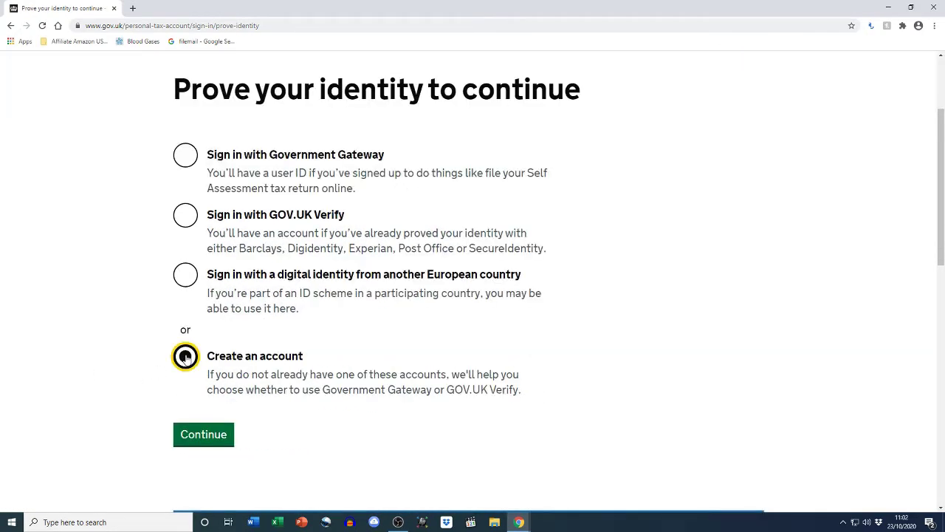
Continue with account creation and choose Government Gateway as the way to prove identity
{"action": "left_click", "coordinate": [204, 440]}
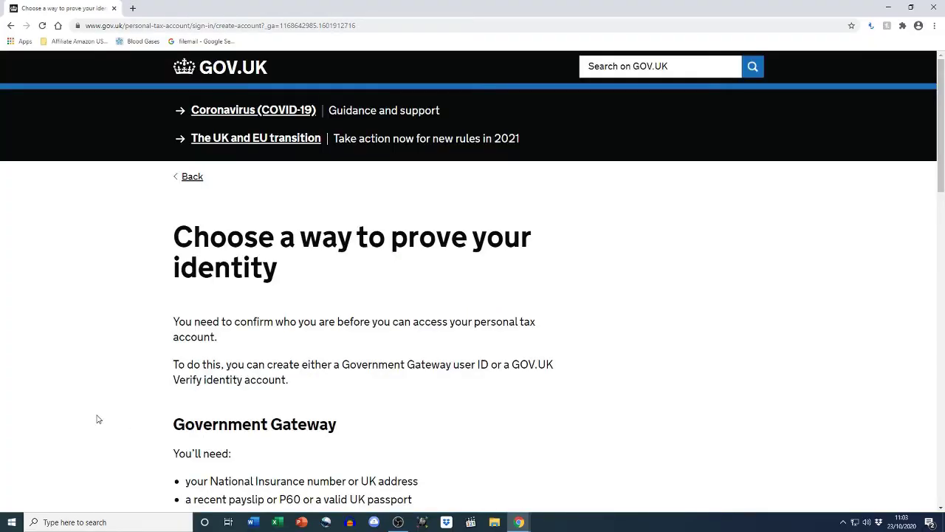
{"action": "scroll", "coordinate": [97, 419], "scroll_direction": "down", "scroll_amount": 3}
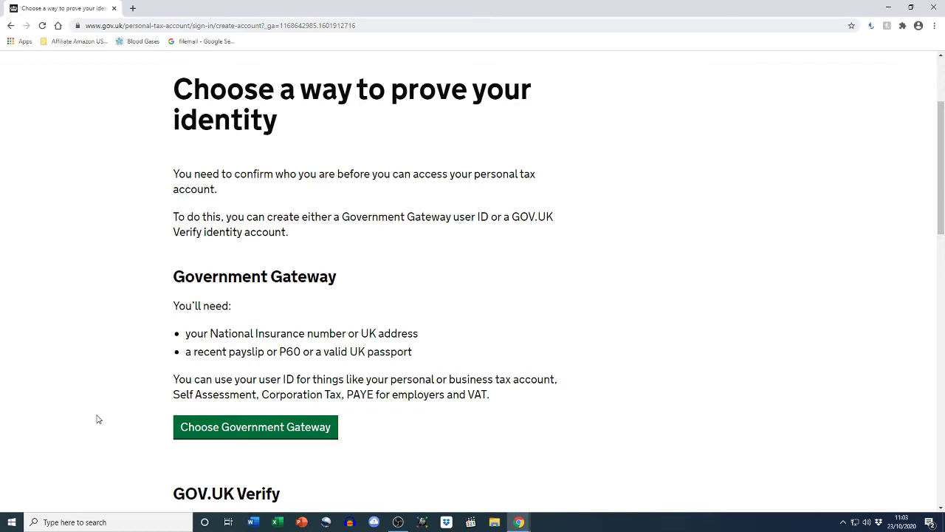
{"action": "scroll", "coordinate": [97, 419], "scroll_direction": "down", "scroll_amount": 2}
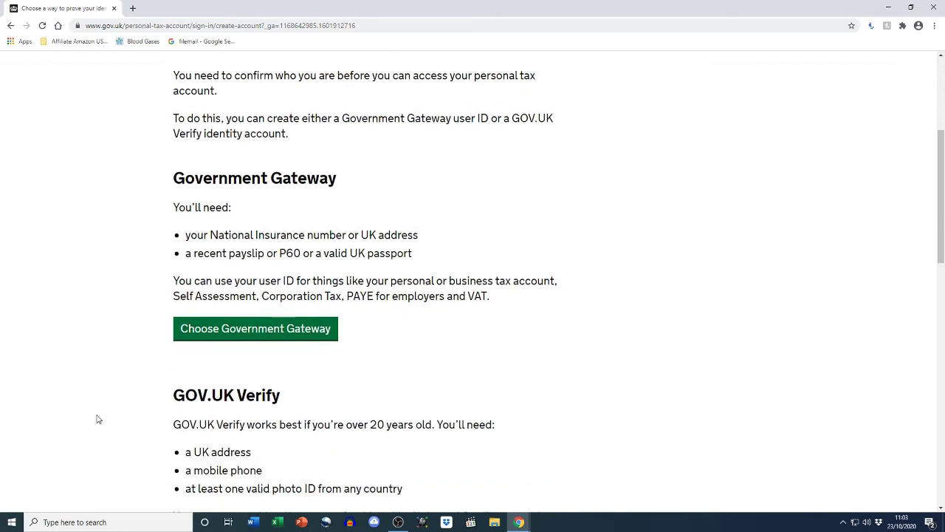
{"action": "scroll", "coordinate": [97, 419], "scroll_direction": "down", "scroll_amount": 1}
{"action": "scroll", "coordinate": [97, 419], "scroll_direction": "up", "scroll_amount": 3}
{"action": "left_click", "coordinate": [219, 427]}
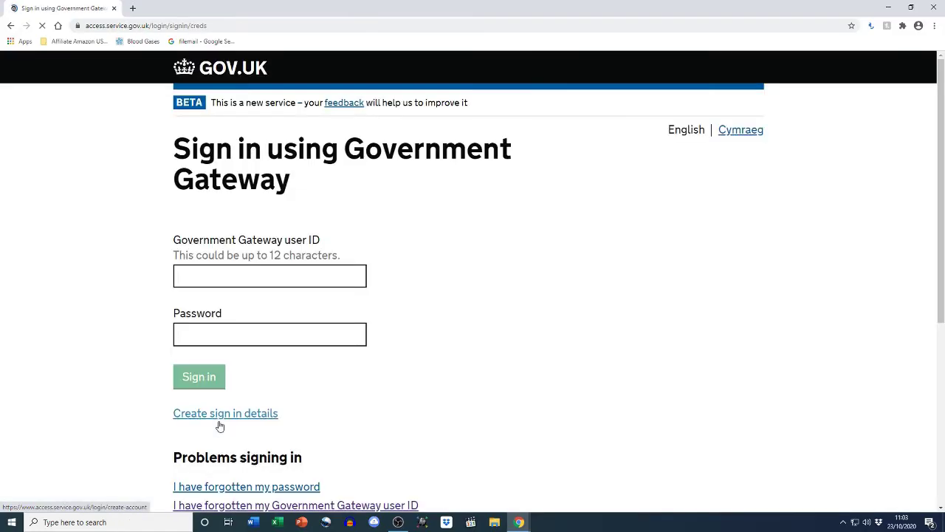
{"action": "scroll", "coordinate": [106, 391], "scroll_direction": "down", "scroll_amount": 1}
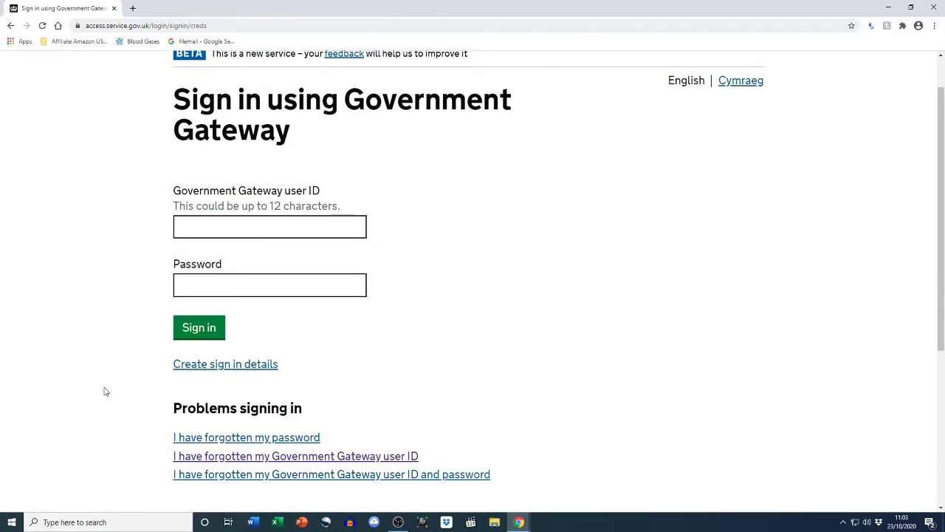
{"action": "scroll", "coordinate": [106, 391], "scroll_direction": "down", "scroll_amount": 1}
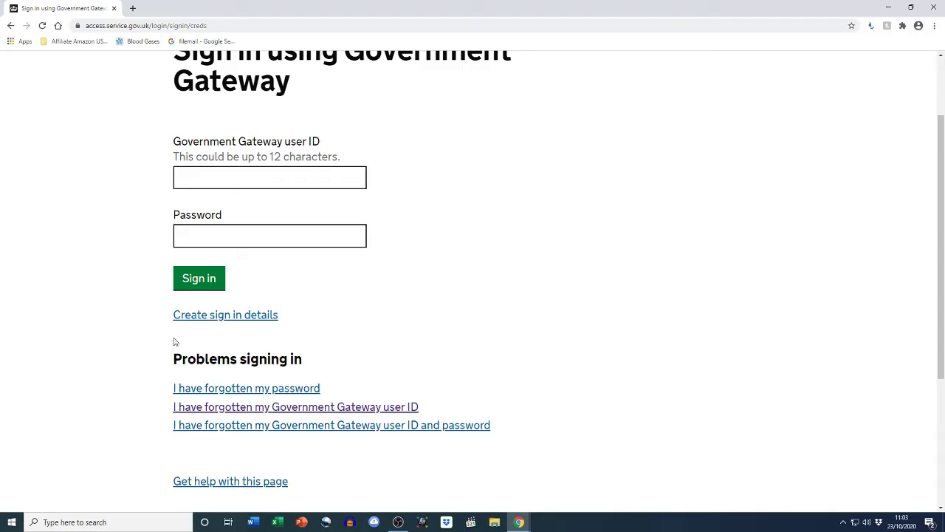
Create new Government Gateway sign-in details and confirm the email address with the emailed code
{"action": "left_click", "coordinate": [196, 320]}
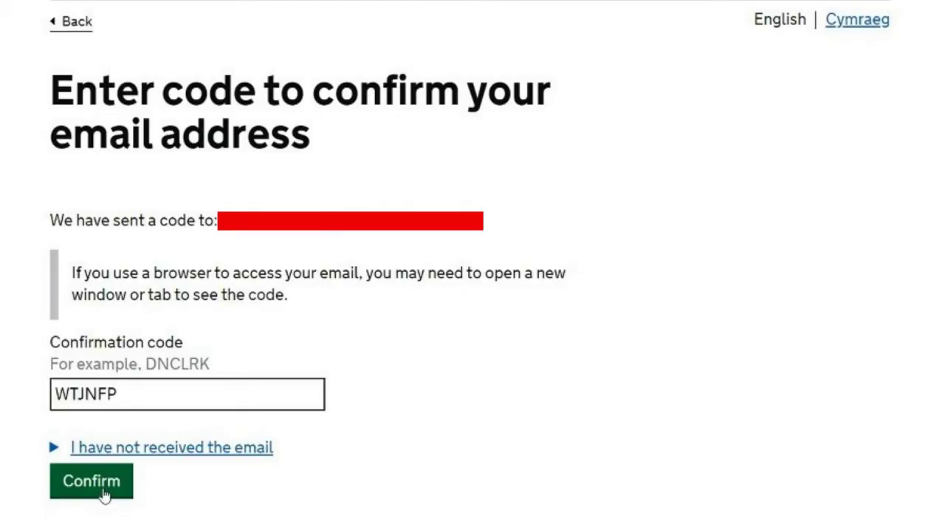
{"action": "left_click", "coordinate": [91, 481]}
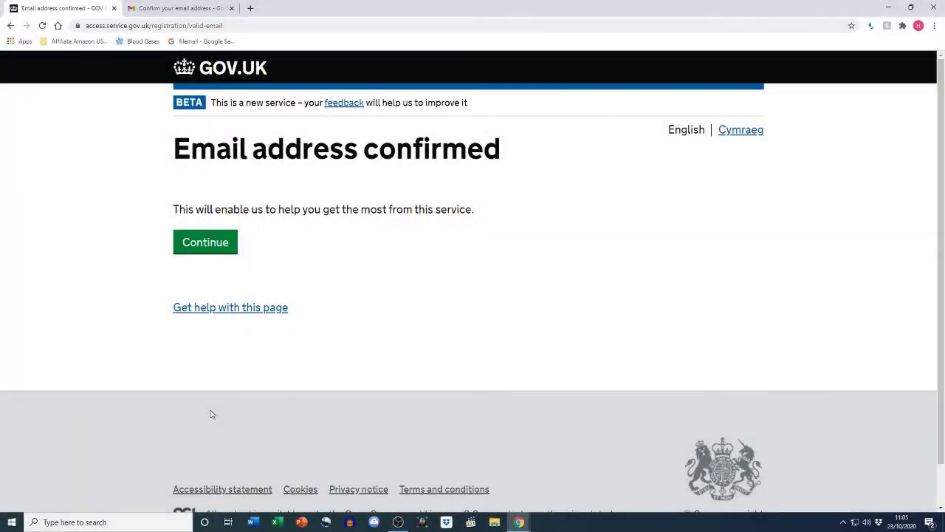
{"action": "left_click", "coordinate": [190, 251]}
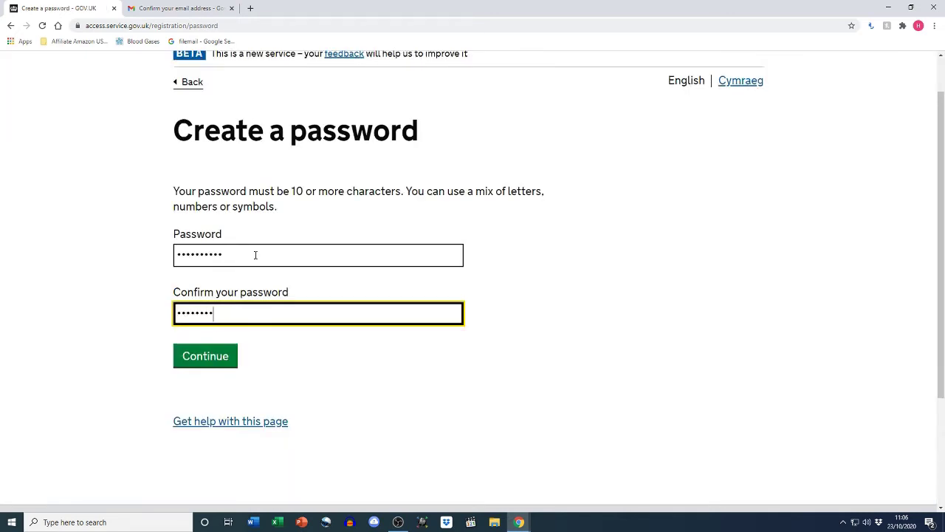
Enter and submit the new account password
{"action": "type", "text": "12"}
{"action": "left_click", "coordinate": [233, 355]}
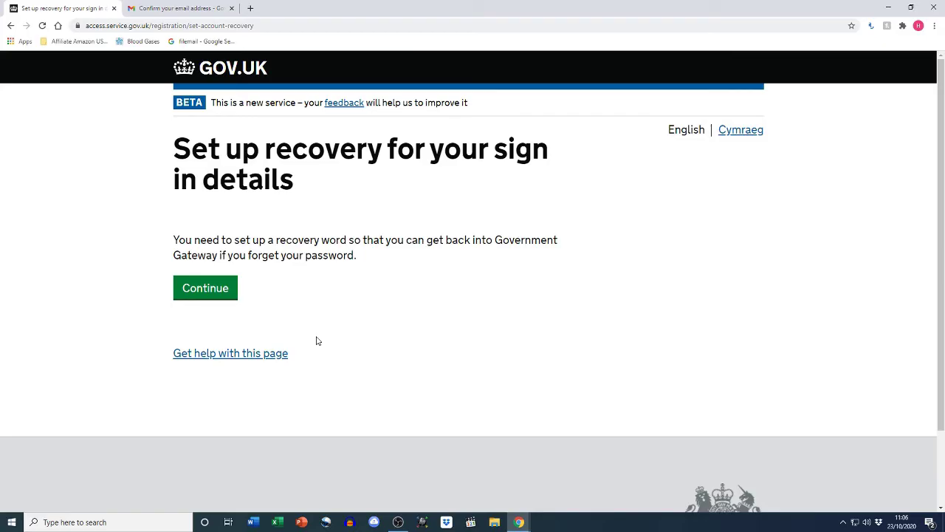
Begin setting up a recovery word for the new sign-in details
{"action": "left_click", "coordinate": [212, 296]}
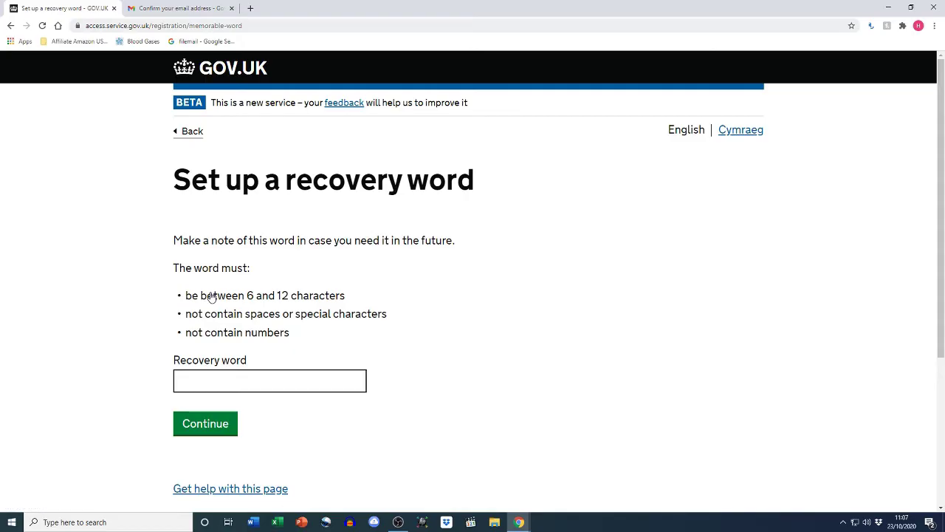
{"action": "scroll", "coordinate": [424, 336], "scroll_direction": "down", "scroll_amount": 1}
{"action": "scroll", "coordinate": [424, 336], "scroll_direction": "down", "scroll_amount": 1}
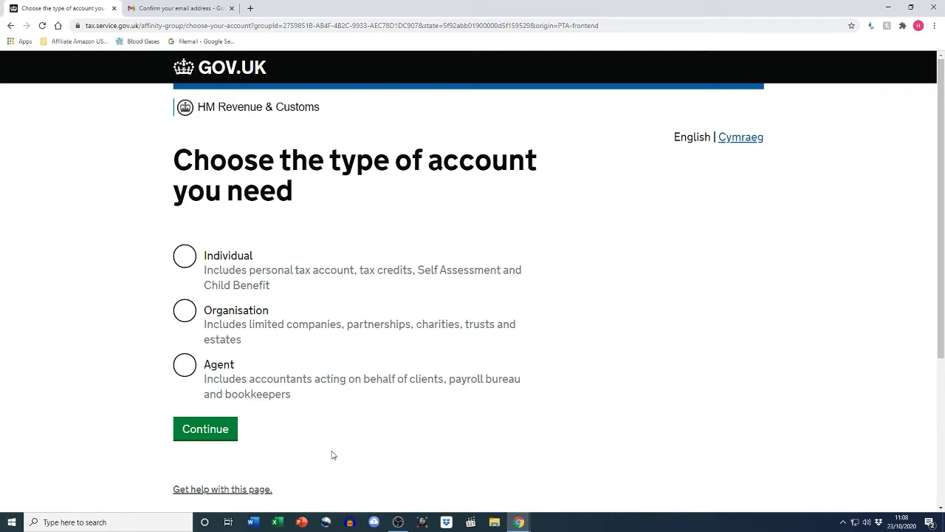
Choose the Individual account type and start the additional security setup
{"action": "left_click", "coordinate": [183, 263]}
{"action": "left_click", "coordinate": [194, 438]}
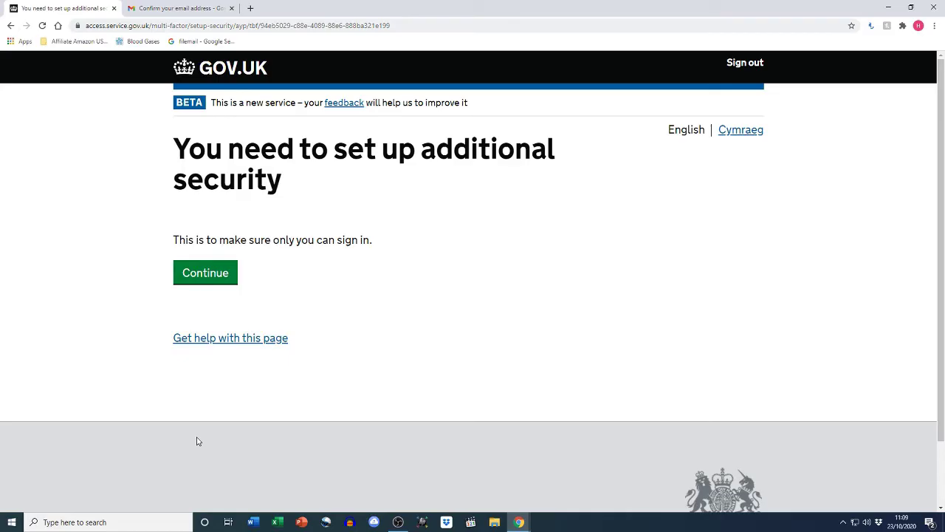
{"action": "left_click", "coordinate": [201, 282]}
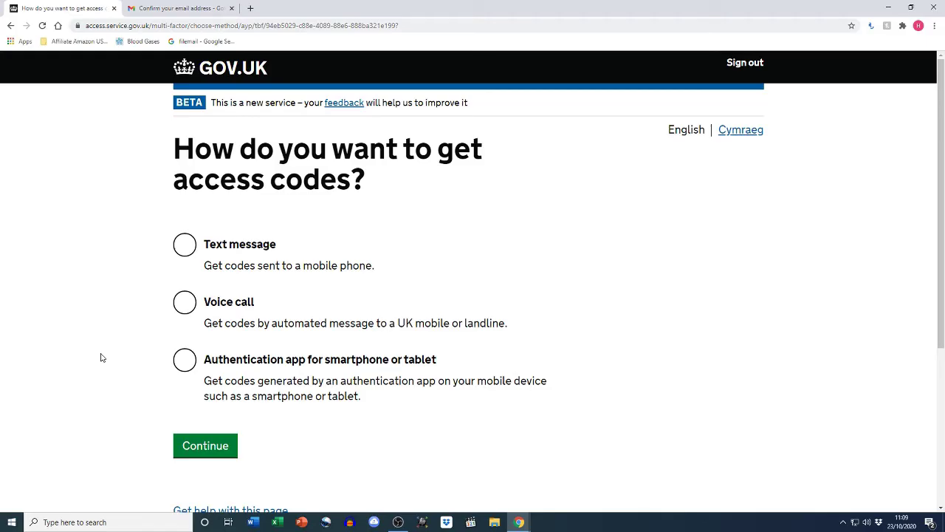
Choose text-message access codes and confirm the phone is a UK mobile
{"action": "left_click", "coordinate": [181, 256]}
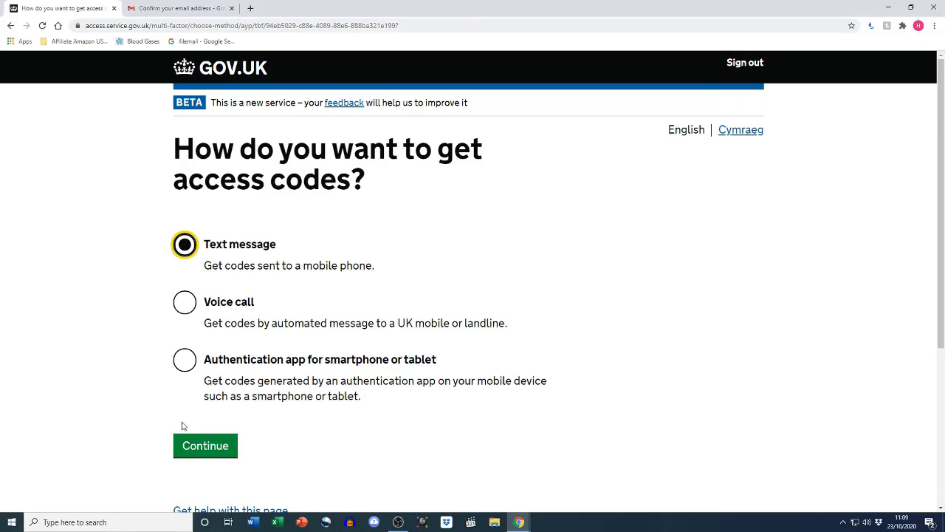
{"action": "left_click", "coordinate": [187, 449]}
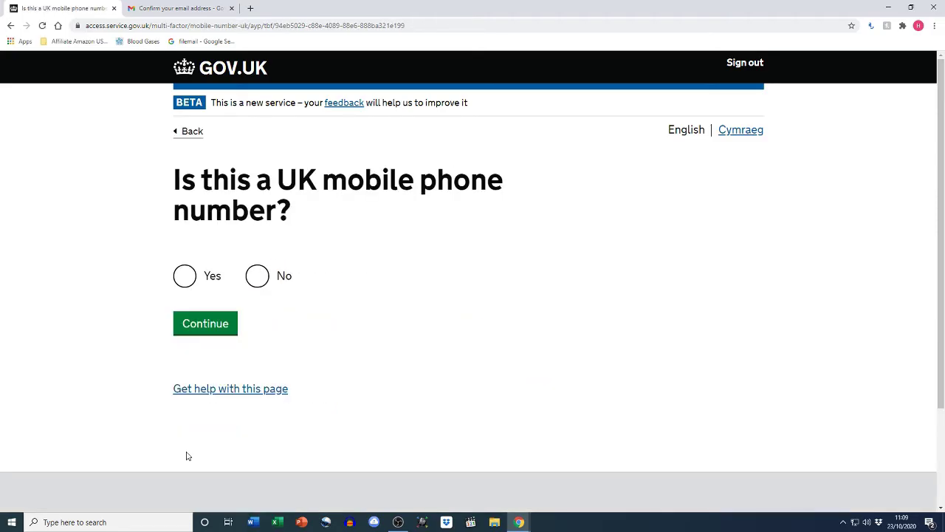
{"action": "left_click", "coordinate": [178, 283]}
{"action": "left_click", "coordinate": [179, 332]}
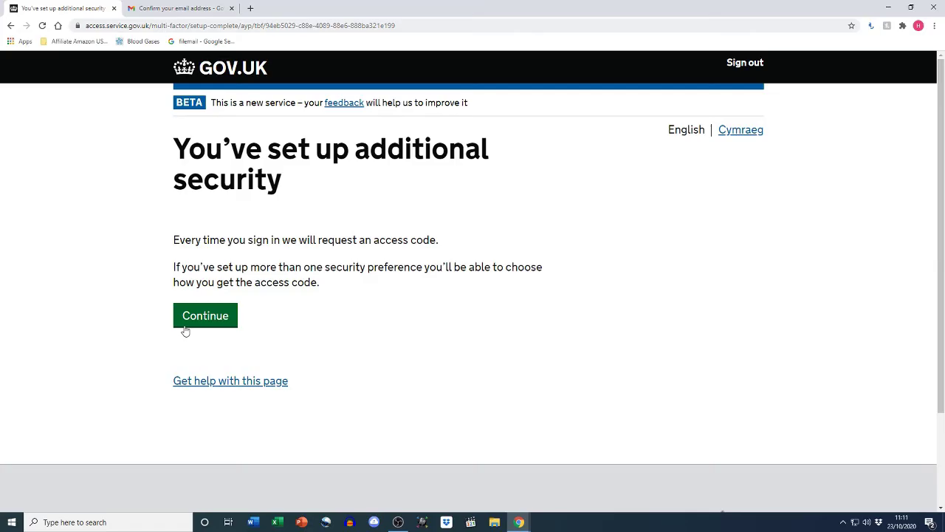
Continue past the 'You've set up additional security' confirmation page
{"action": "left_click", "coordinate": [184, 329]}
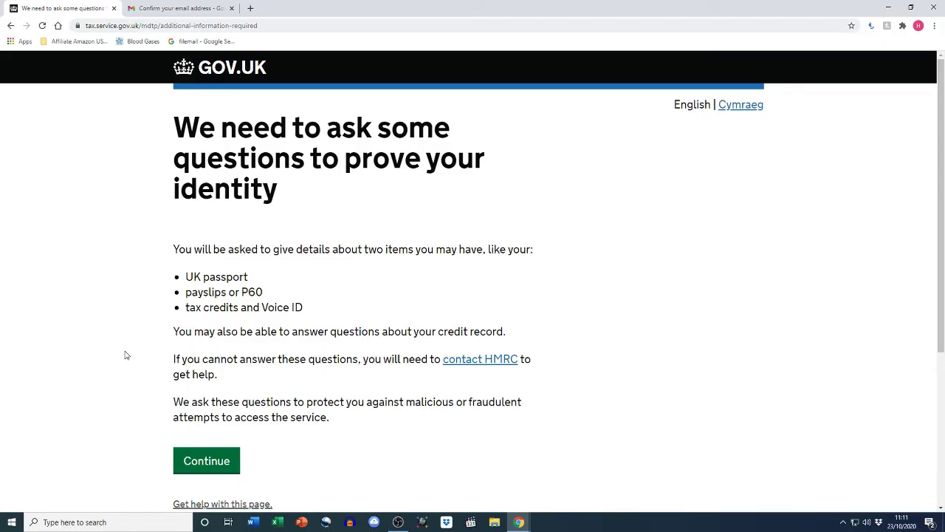
Choose UK passport as a verification item and agree to the HM Passport Office check
{"action": "left_click", "coordinate": [185, 462]}
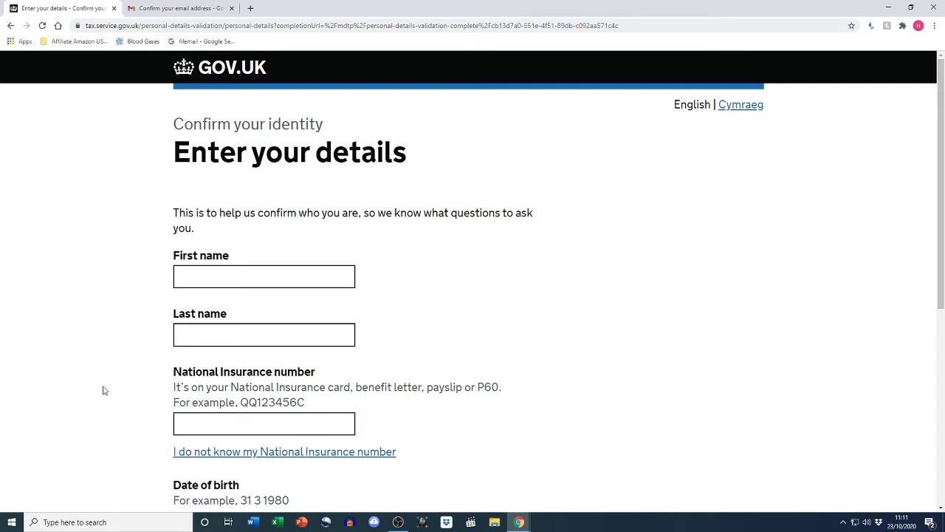
{"action": "scroll", "coordinate": [105, 390], "scroll_direction": "down", "scroll_amount": 1}
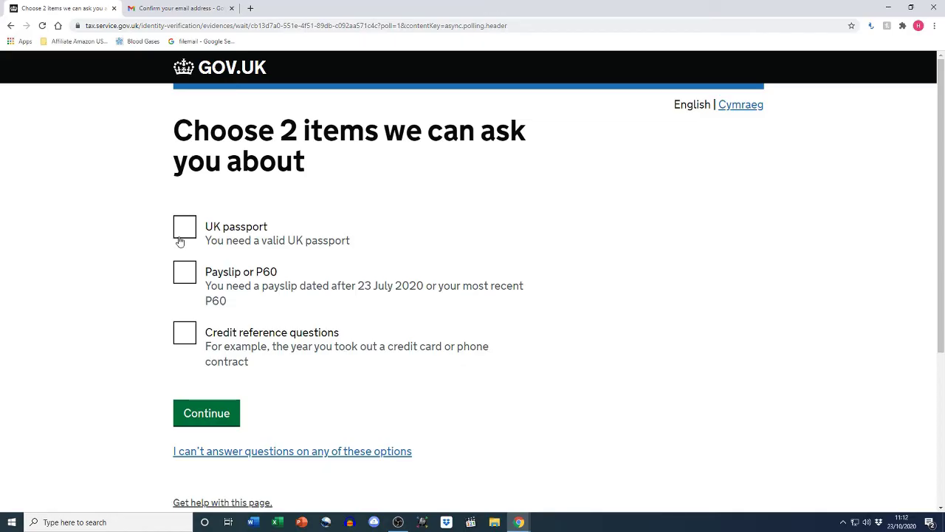
{"action": "left_click", "coordinate": [179, 242]}
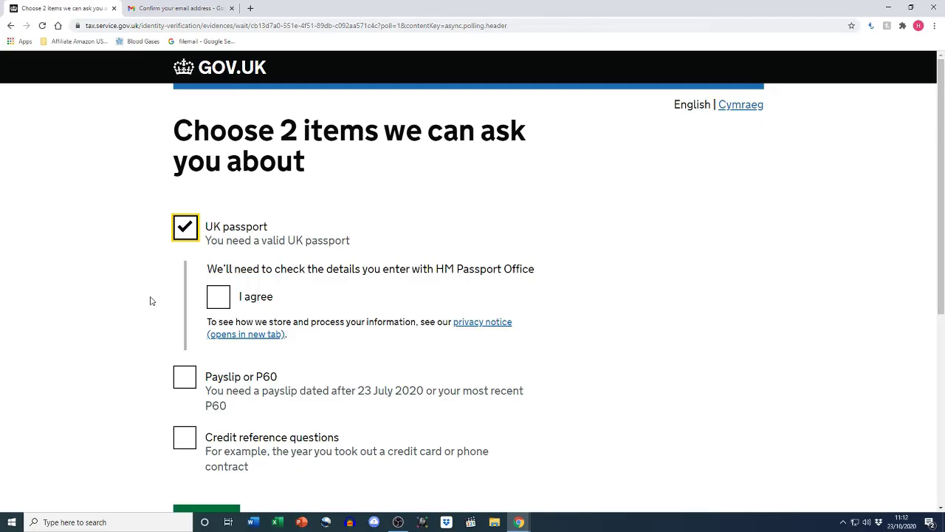
{"action": "scroll", "coordinate": [150, 300], "scroll_direction": "down", "scroll_amount": 1}
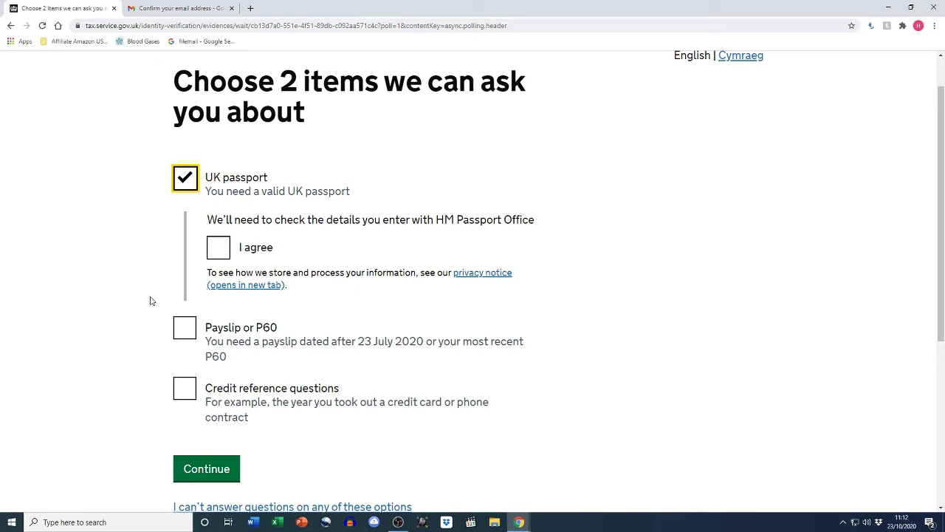
{"action": "left_click", "coordinate": [213, 255]}
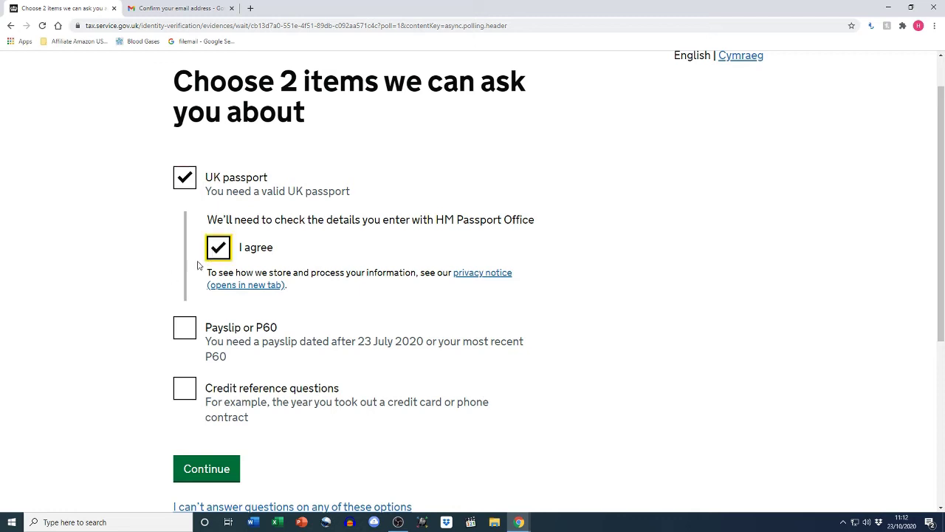
Choose Payslip or P60, specifically a payslip, as the second item and submit
{"action": "left_click", "coordinate": [182, 337]}
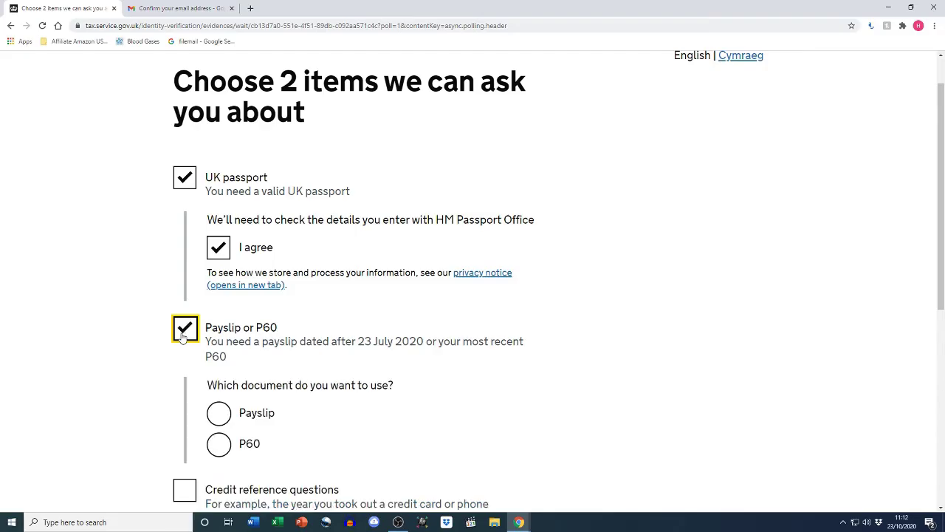
{"action": "scroll", "coordinate": [176, 342], "scroll_direction": "down", "scroll_amount": 1}
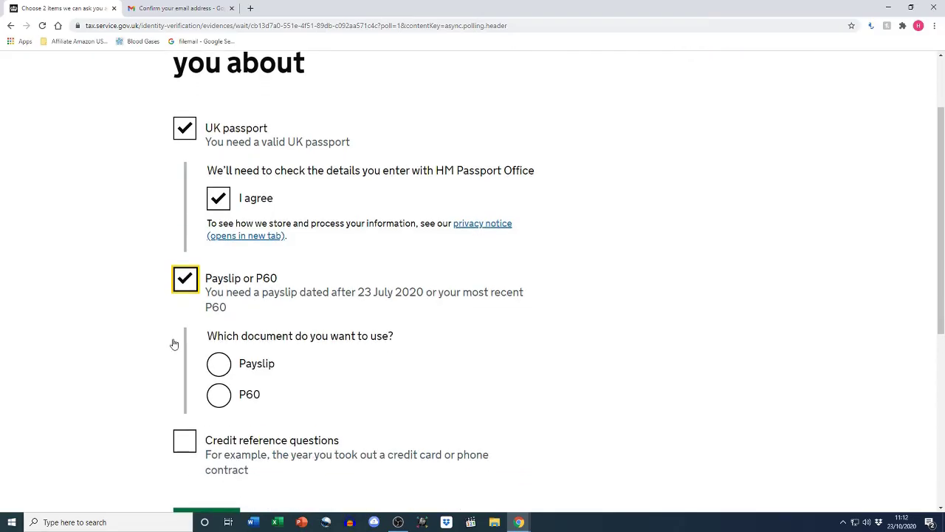
{"action": "left_click", "coordinate": [211, 368]}
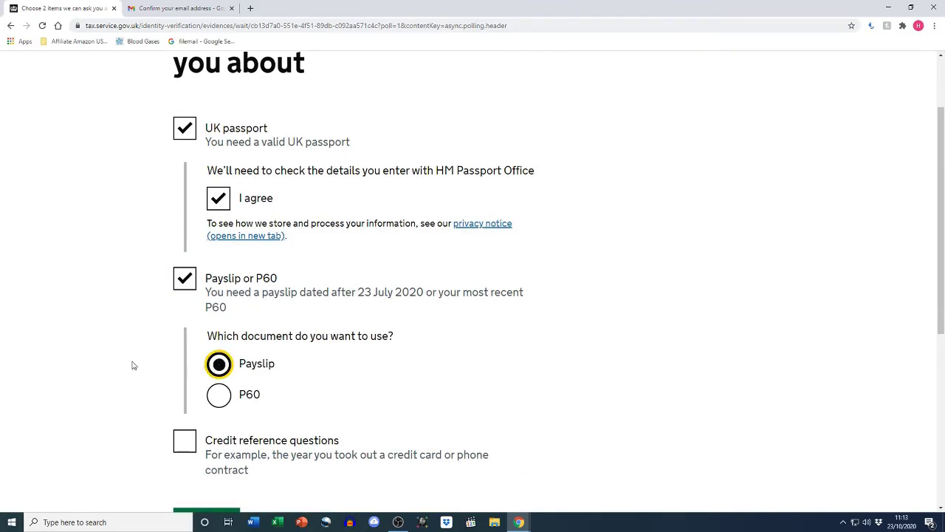
{"action": "scroll", "coordinate": [130, 365], "scroll_direction": "down", "scroll_amount": 1}
{"action": "scroll", "coordinate": [126, 365], "scroll_direction": "up", "scroll_amount": 1}
{"action": "scroll", "coordinate": [108, 355], "scroll_direction": "down", "scroll_amount": 1}
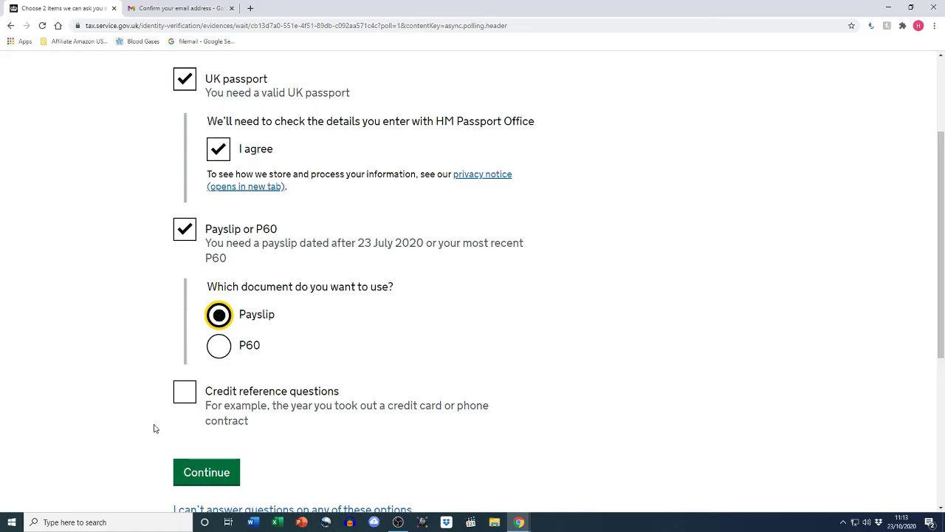
{"action": "left_click", "coordinate": [193, 469]}
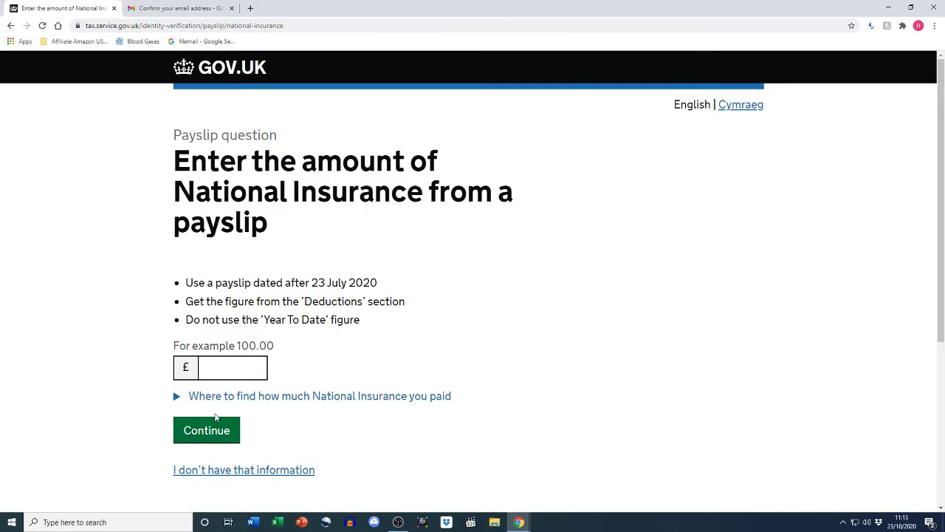
Expand the example payslip showing National Insurance under Deductions and scroll through it
{"action": "left_click", "coordinate": [359, 399]}
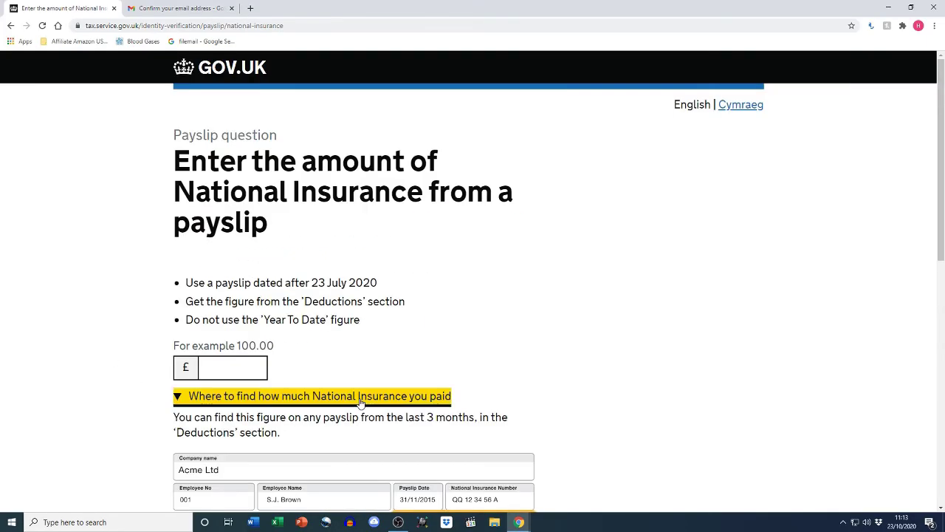
{"action": "scroll", "coordinate": [616, 416], "scroll_direction": "down", "scroll_amount": 1}
{"action": "scroll", "coordinate": [615, 416], "scroll_direction": "down", "scroll_amount": 1}
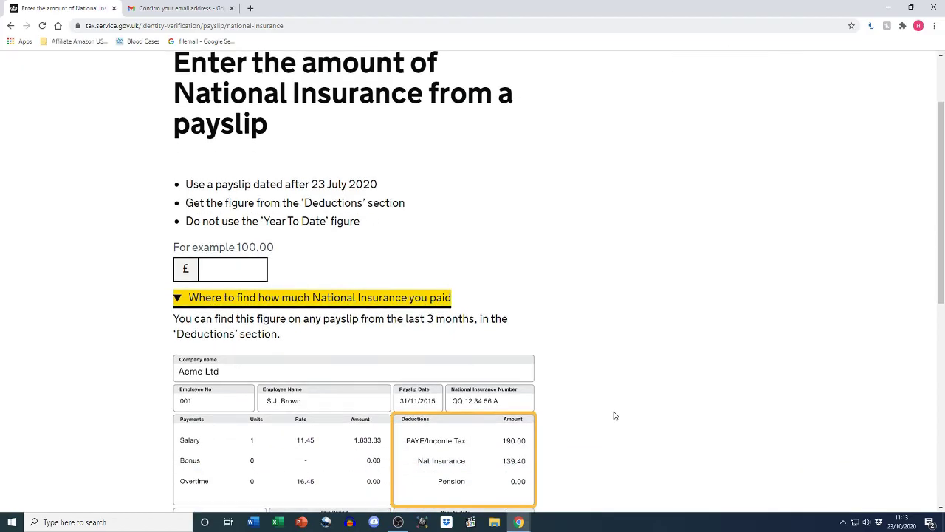
{"action": "scroll", "coordinate": [616, 416], "scroll_direction": "down", "scroll_amount": 1}
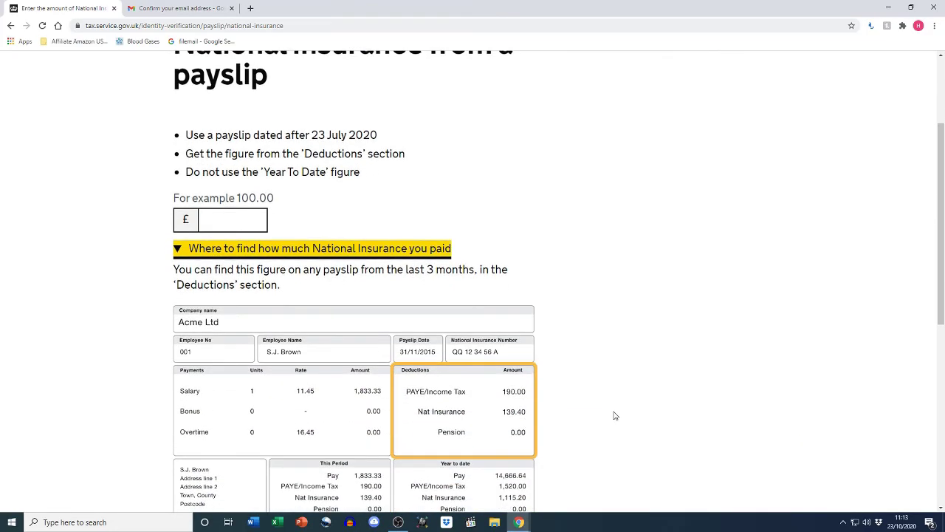
{"action": "scroll", "coordinate": [616, 416], "scroll_direction": "down", "scroll_amount": 1}
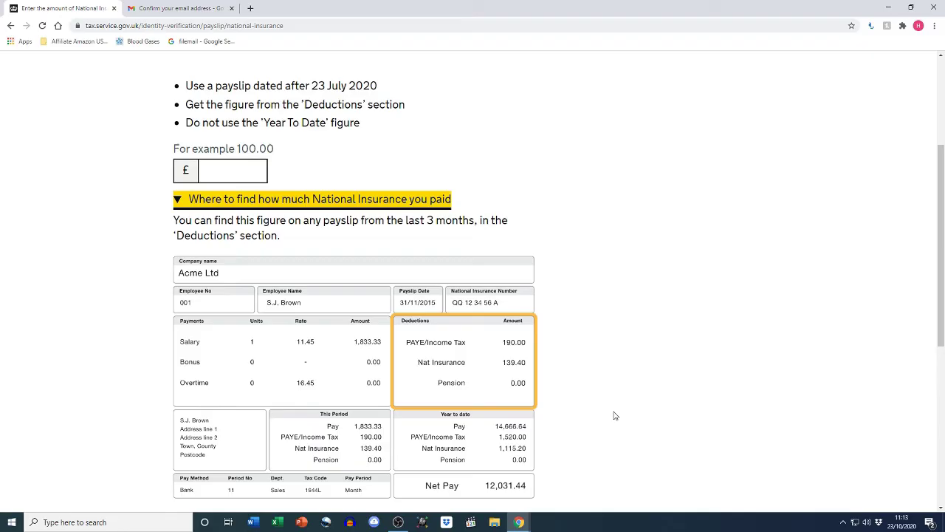
{"action": "scroll", "coordinate": [613, 416], "scroll_direction": "down", "scroll_amount": 1}
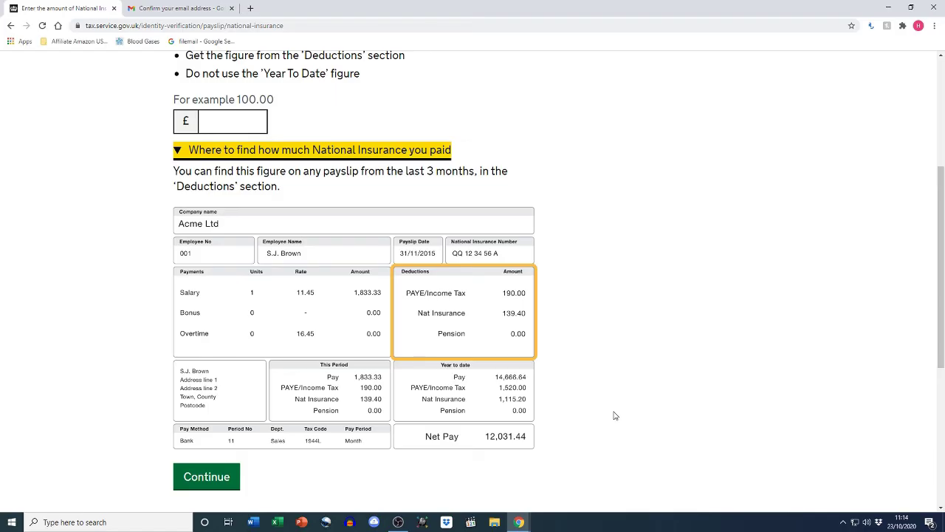
{"action": "scroll", "coordinate": [614, 416], "scroll_direction": "up", "scroll_amount": 3}
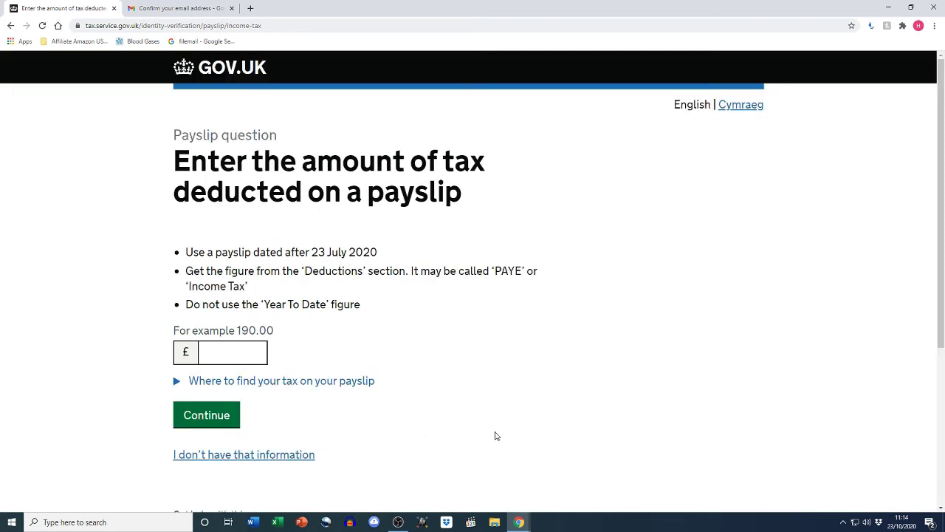
Expand the example payslip showing the PAYE Income Tax figure, then select the £ tax-deducted box
{"action": "scroll", "coordinate": [495, 436], "scroll_direction": "down", "scroll_amount": 1}
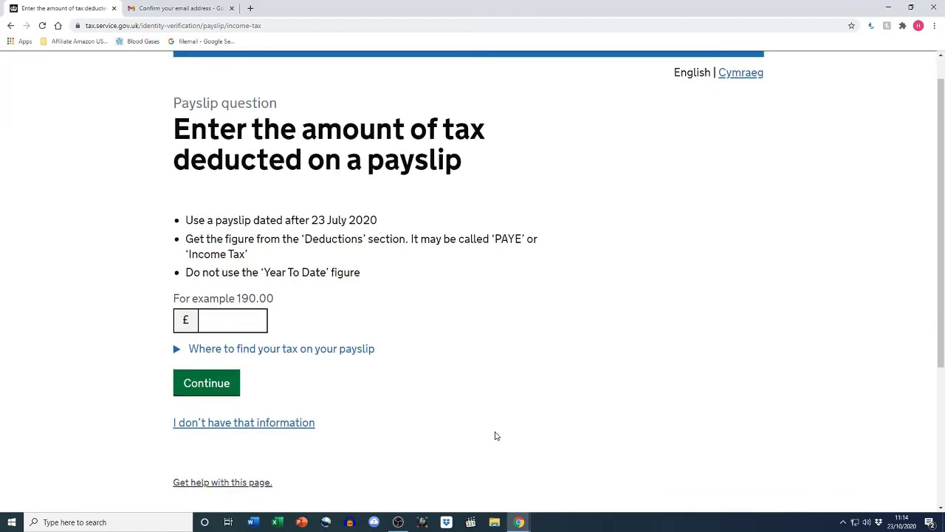
{"action": "scroll", "coordinate": [496, 436], "scroll_direction": "down", "scroll_amount": 1}
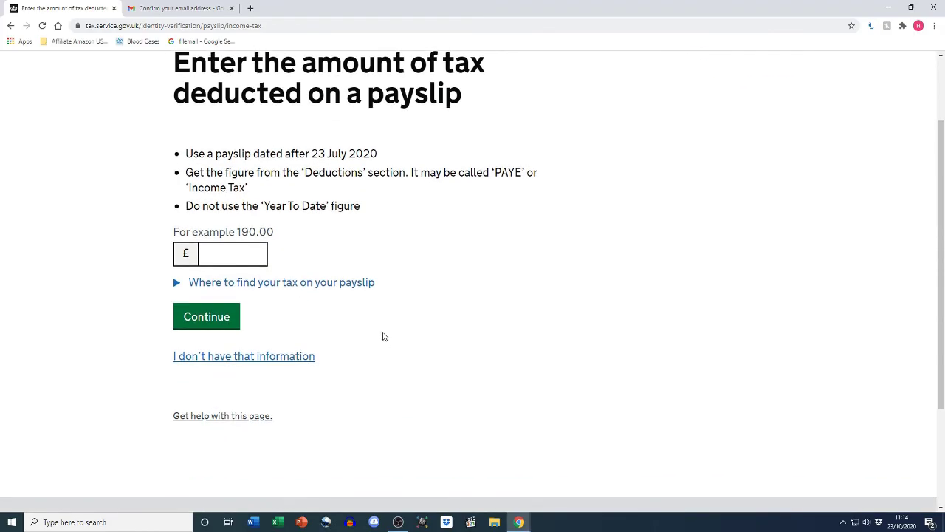
{"action": "left_click", "coordinate": [353, 287]}
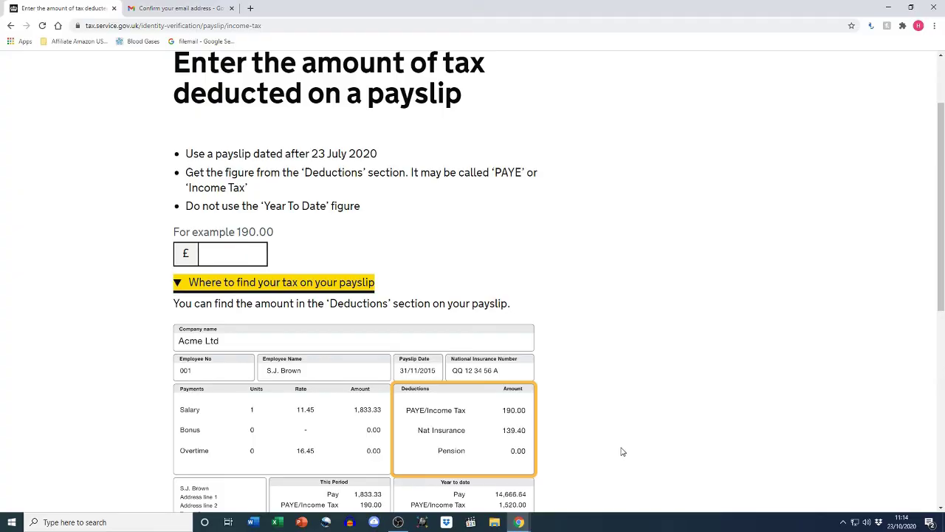
{"action": "scroll", "coordinate": [623, 451], "scroll_direction": "up", "scroll_amount": 1}
{"action": "scroll", "coordinate": [623, 451], "scroll_direction": "down", "scroll_amount": 1}
{"action": "scroll", "coordinate": [622, 452], "scroll_direction": "down", "scroll_amount": 3}
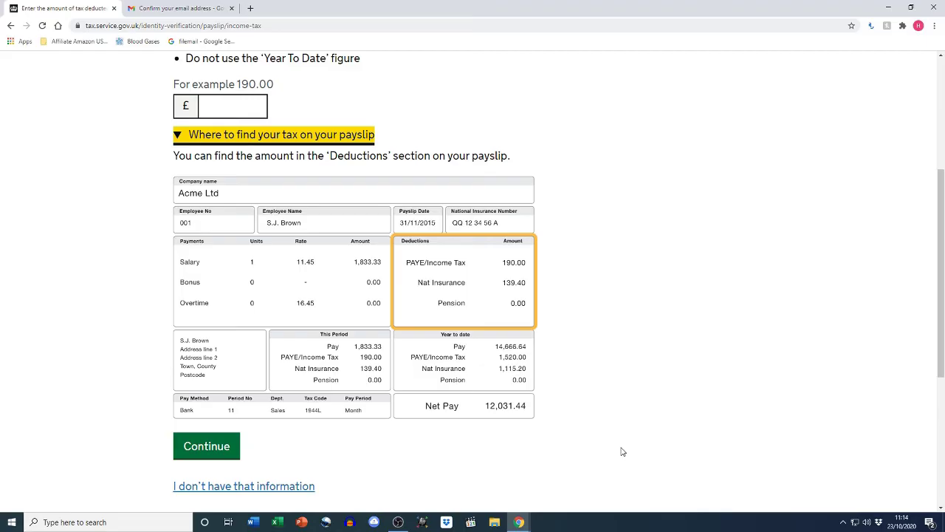
{"action": "scroll", "coordinate": [622, 452], "scroll_direction": "up", "scroll_amount": 2}
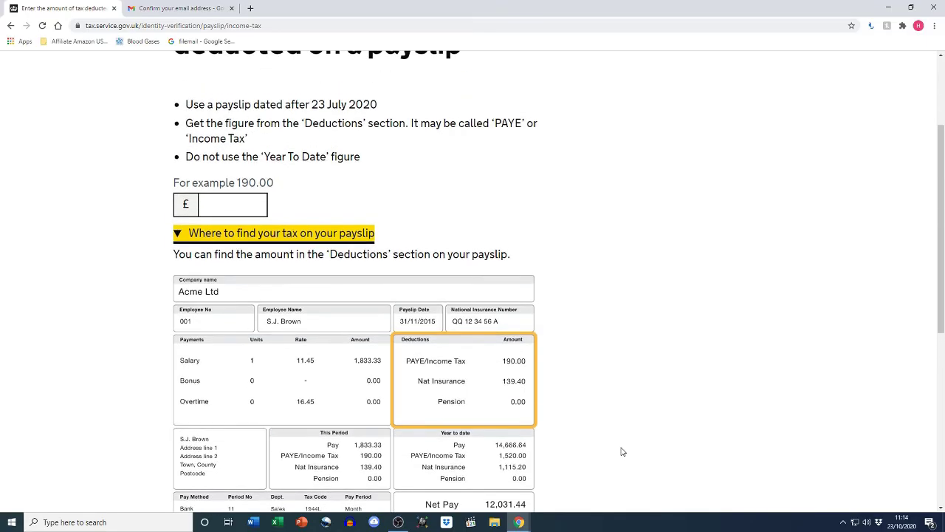
{"action": "left_click", "coordinate": [215, 207]}
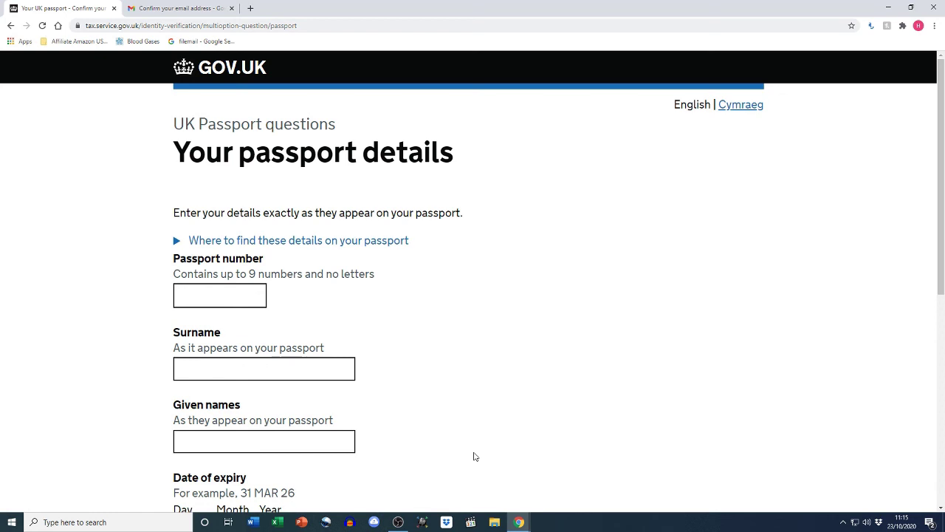
Show where the details appear on a passport, then continue to the personal tax account
{"action": "scroll", "coordinate": [475, 456], "scroll_direction": "down", "scroll_amount": 1}
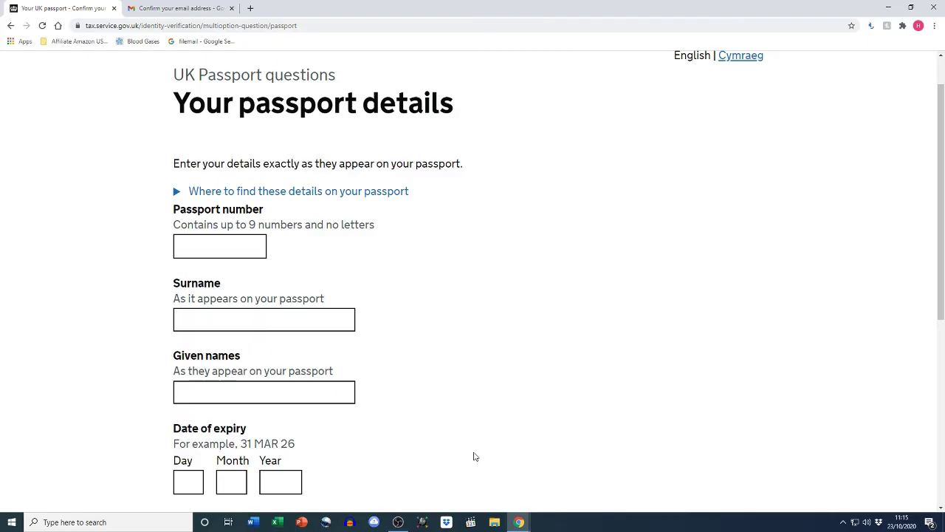
{"action": "left_click", "coordinate": [358, 200]}
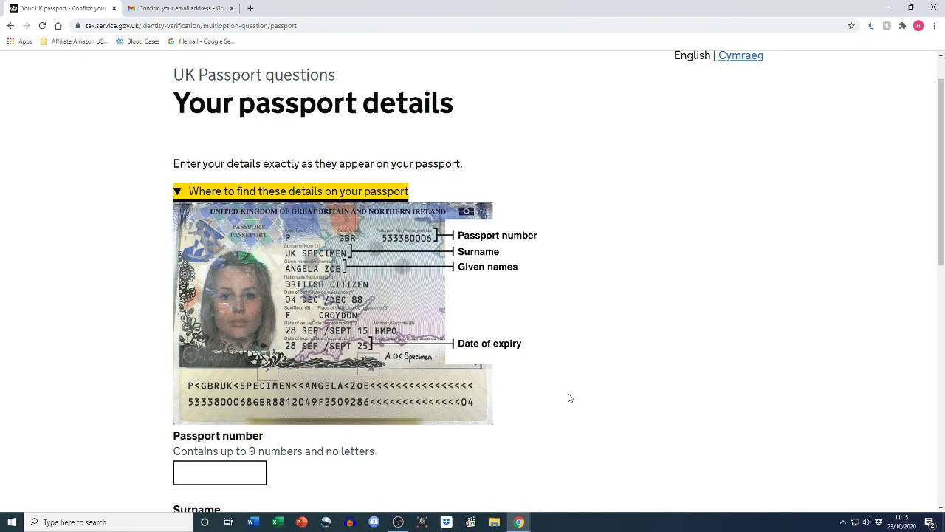
{"action": "scroll", "coordinate": [567, 408], "scroll_direction": "down", "scroll_amount": 1}
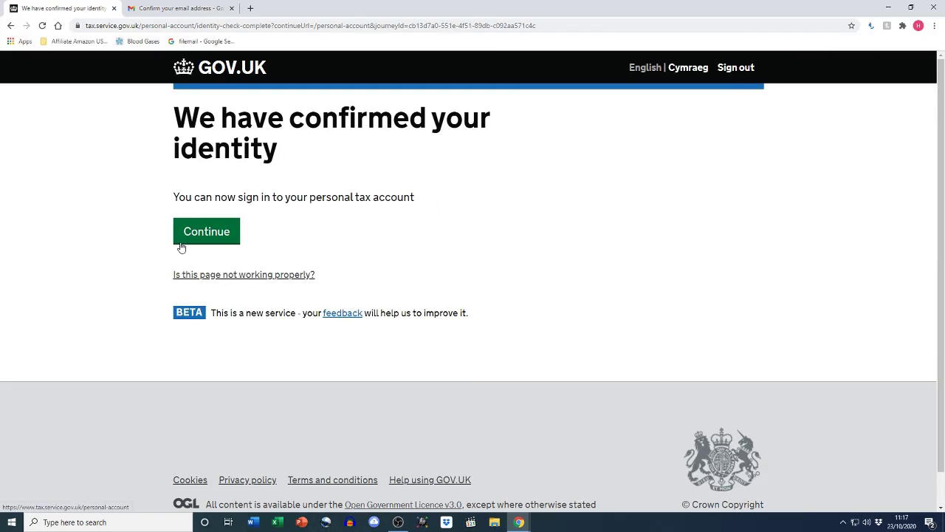
{"action": "left_click", "coordinate": [181, 243]}
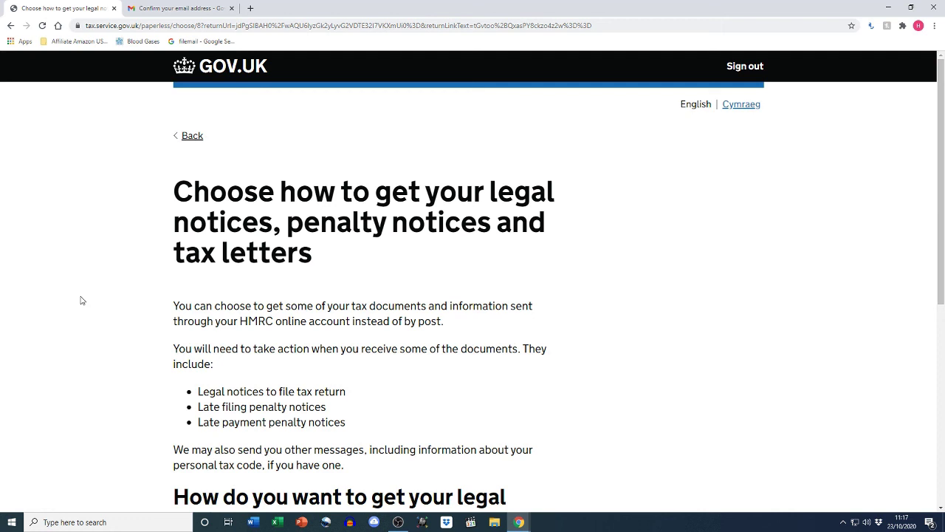
Scroll down the tax-letter delivery page to the 'Through my HMRC online account' option
{"action": "scroll", "coordinate": [82, 300], "scroll_direction": "down", "scroll_amount": 1}
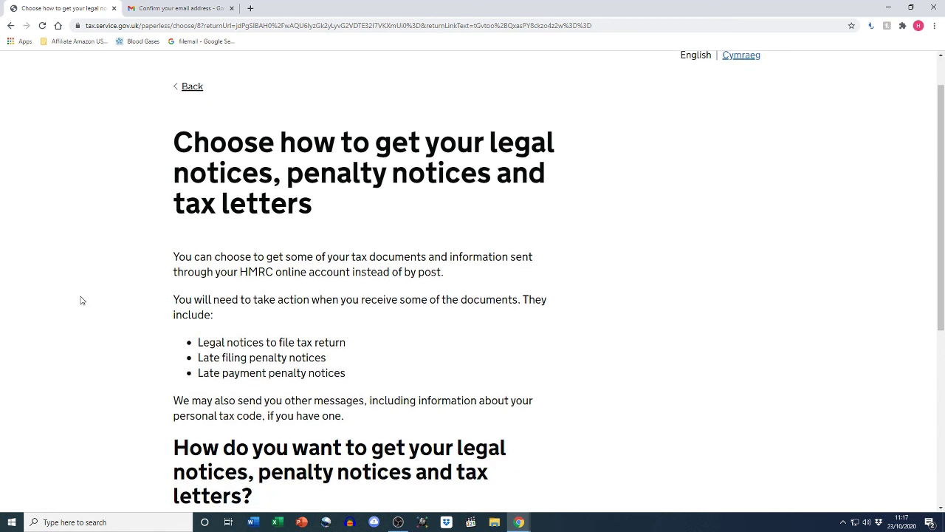
{"action": "scroll", "coordinate": [82, 300], "scroll_direction": "down", "scroll_amount": 1}
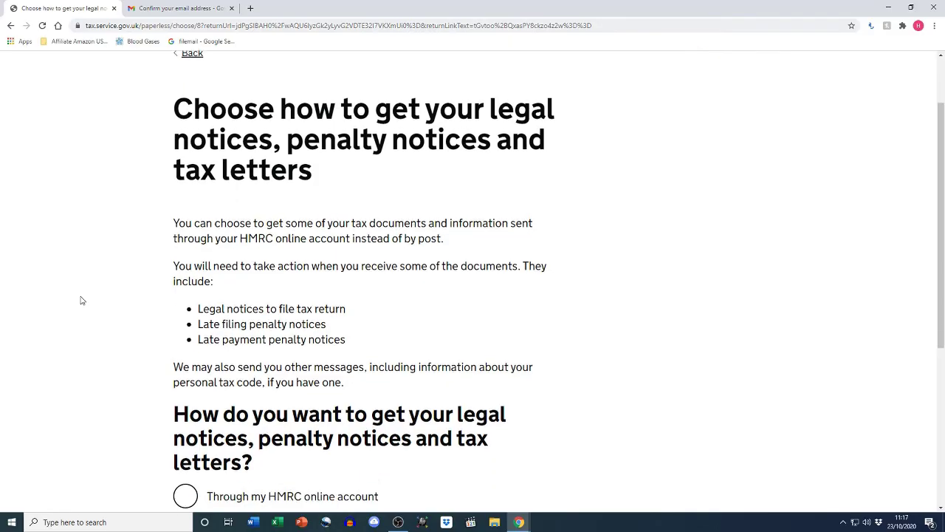